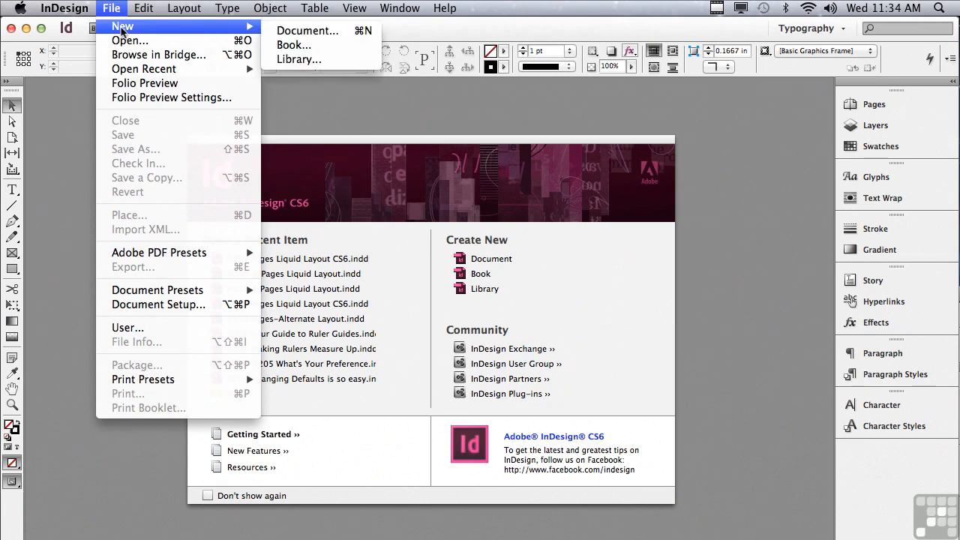
Start a new print document with 4 pages and check the bleed and slug options by hiding and redisplaying them.
left_click(293, 31)
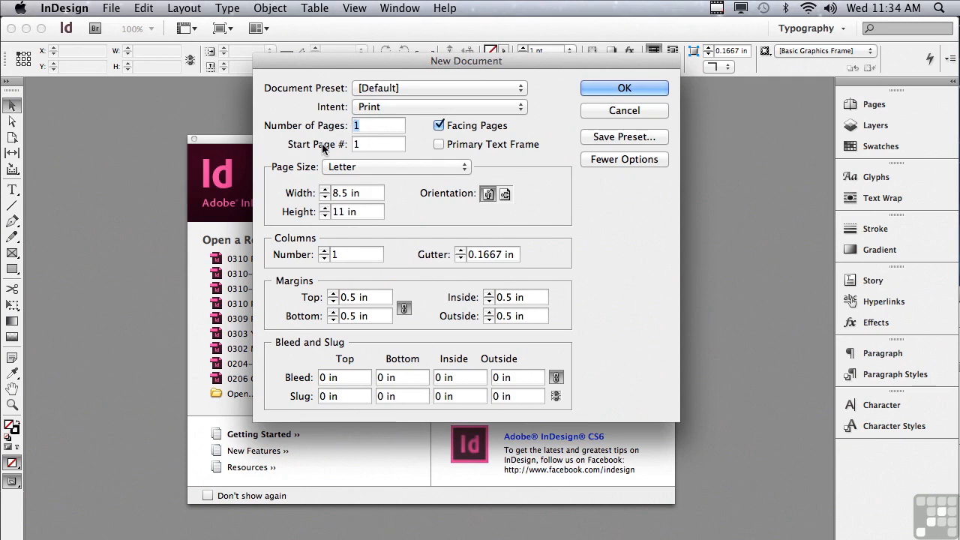
type("4")
mouse_move(329, 351)
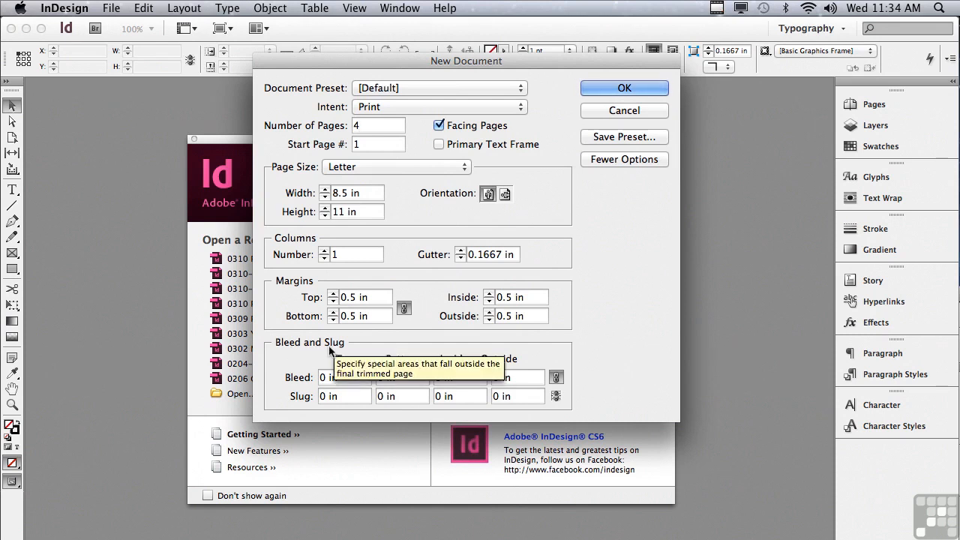
left_click(600, 157)
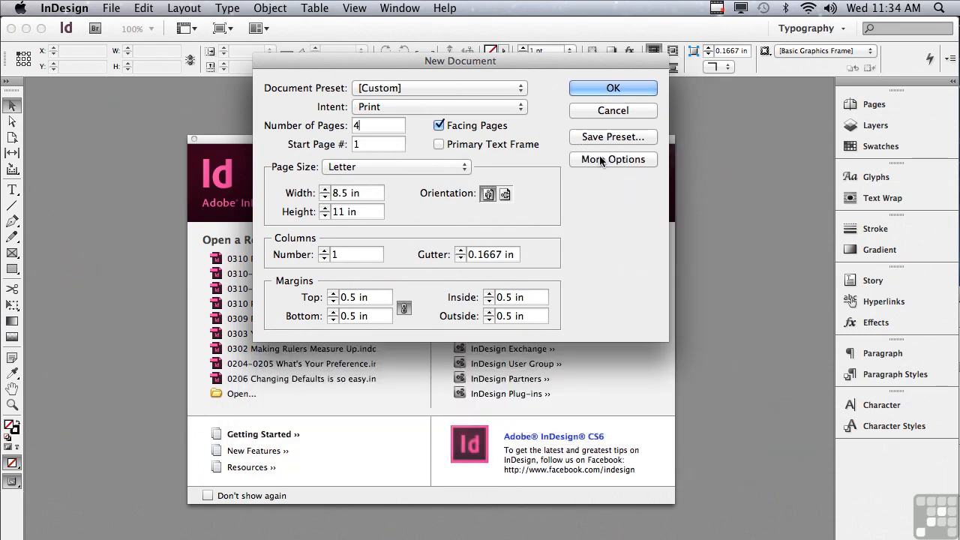
left_click(597, 159)
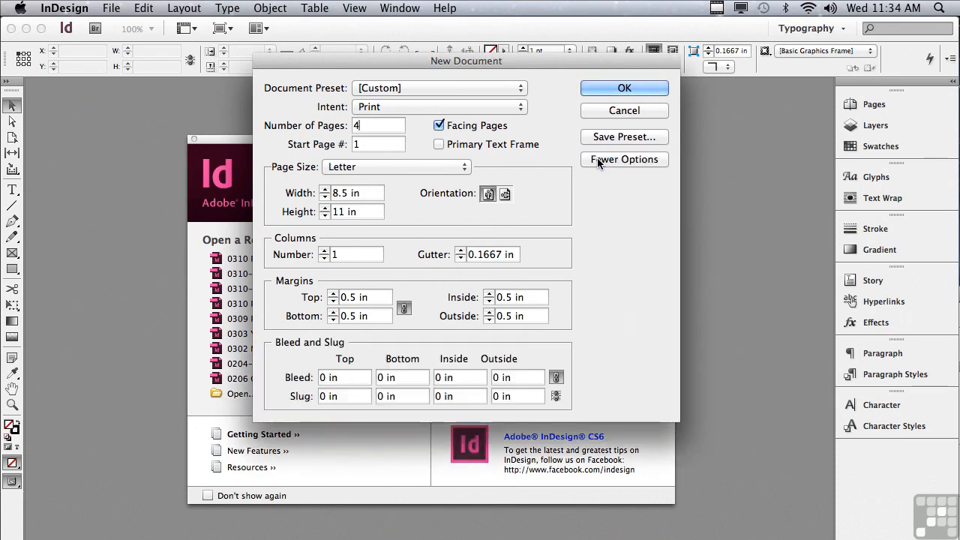
Set the bleed to 0.125 in on all sides and create the document.
left_click_drag(339, 377, 303, 364)
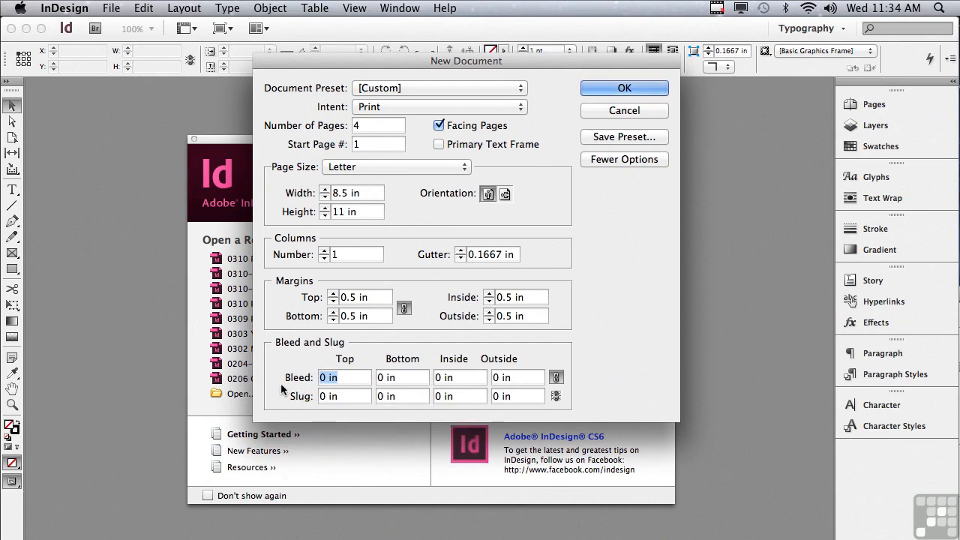
key("Up")
key("Up")
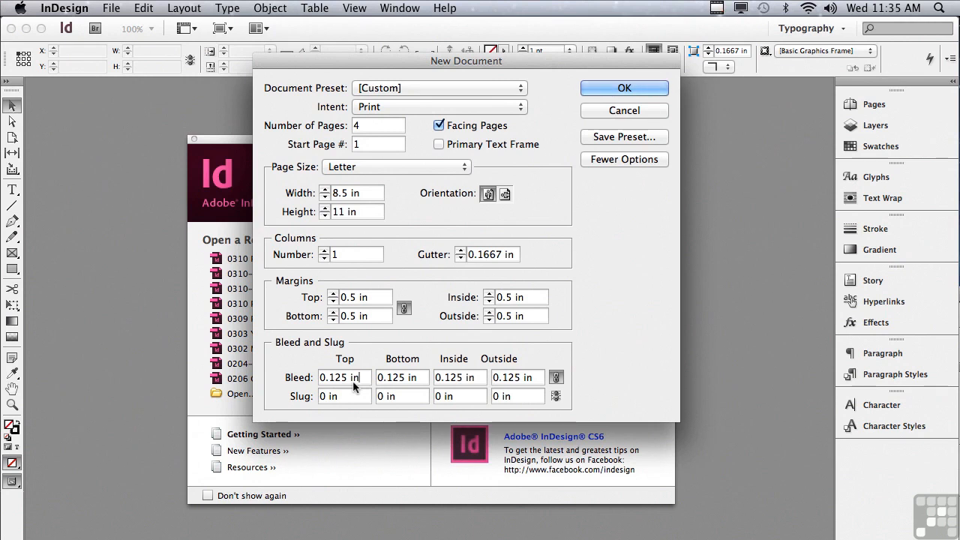
left_click(596, 89)
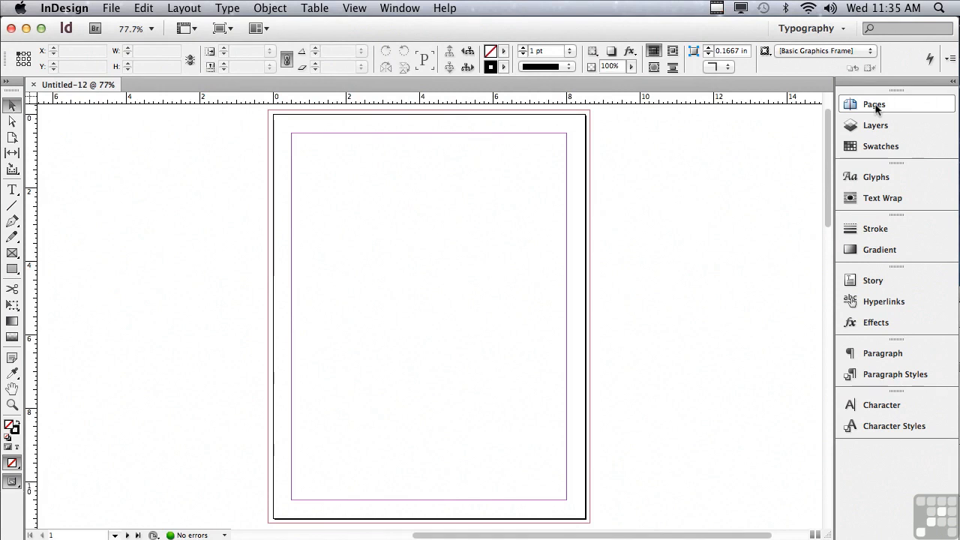
Choose the Typography workspace, show the document's page overview, and view pages 2 and 3.
left_click(814, 34)
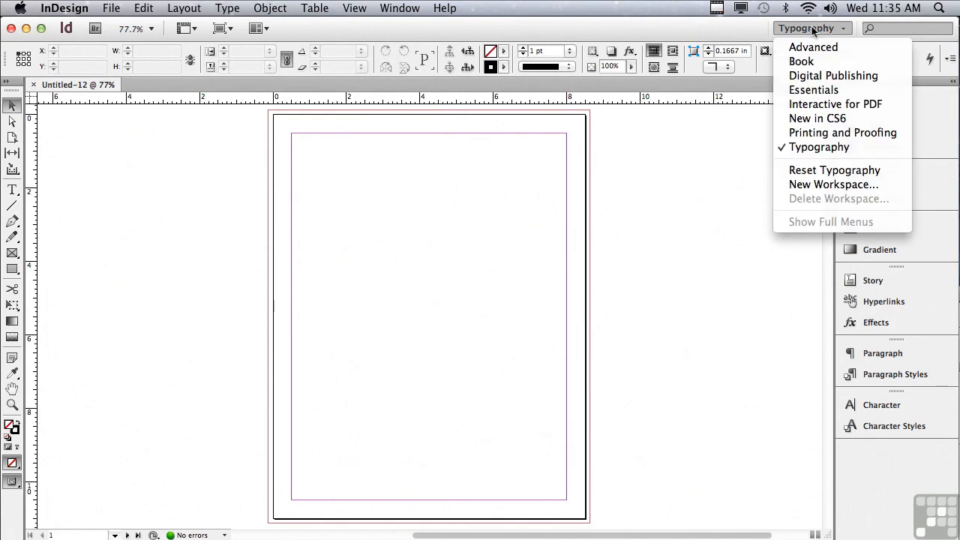
left_click(816, 147)
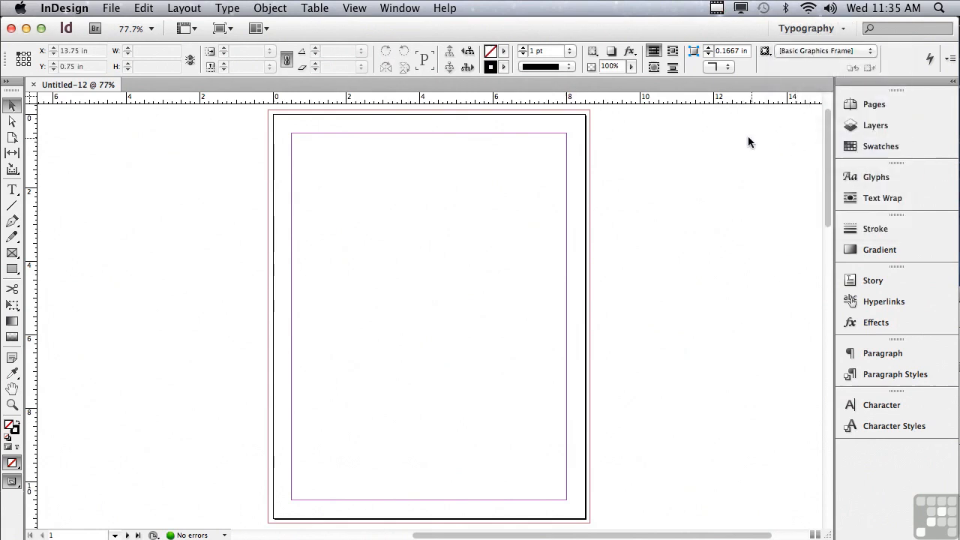
left_click(870, 105)
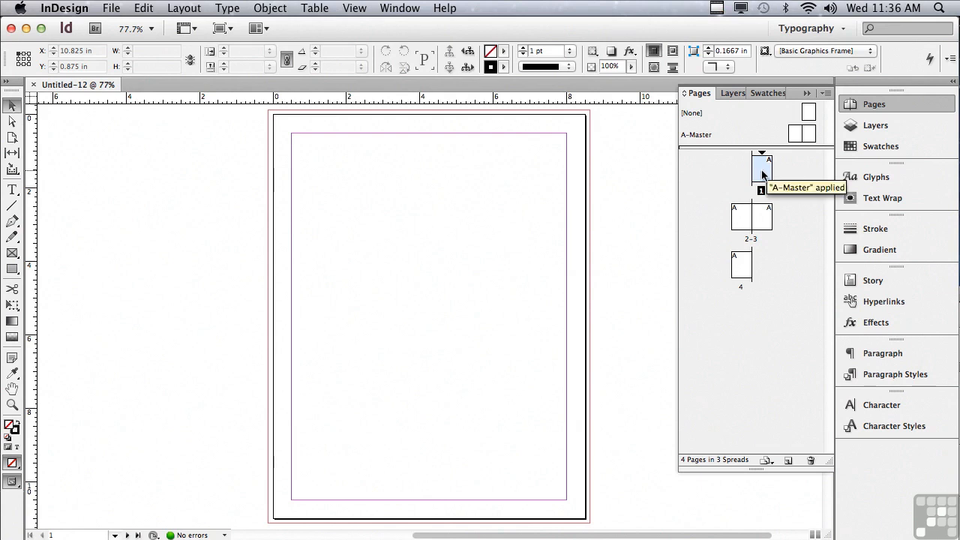
double_click(739, 217)
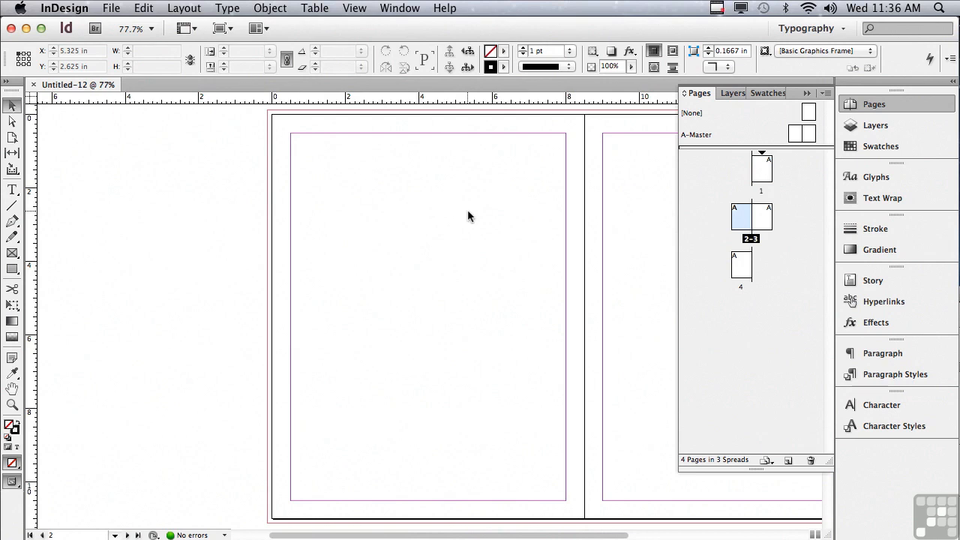
double_click(761, 218)
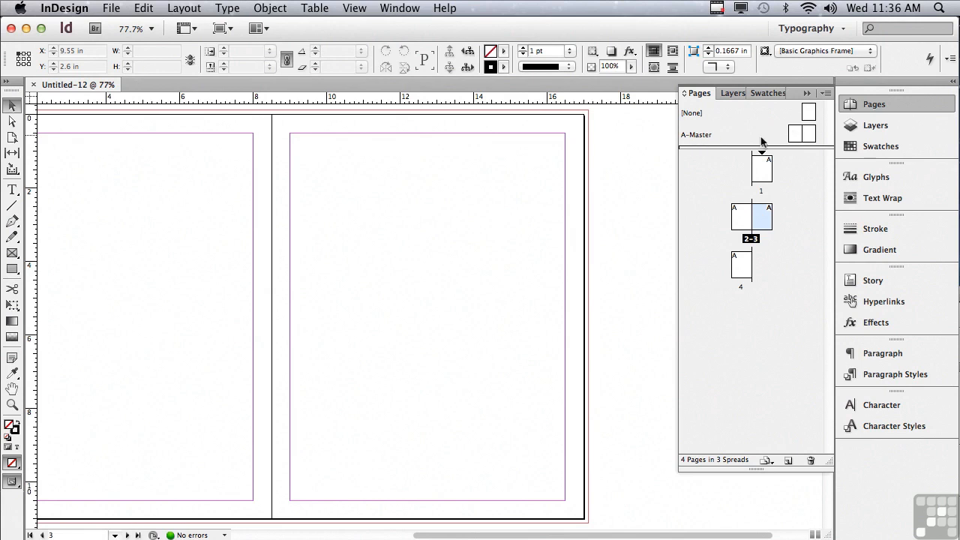
Add one A-Master page beside page 4 and a full A-Master spread below it as pages 6-7.
left_click(793, 137)
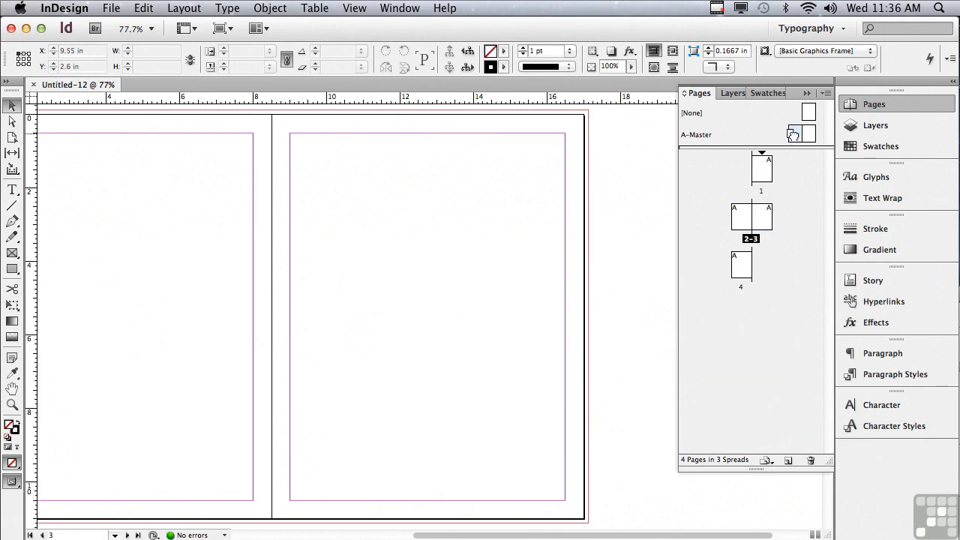
left_click_drag(793, 135, 764, 258)
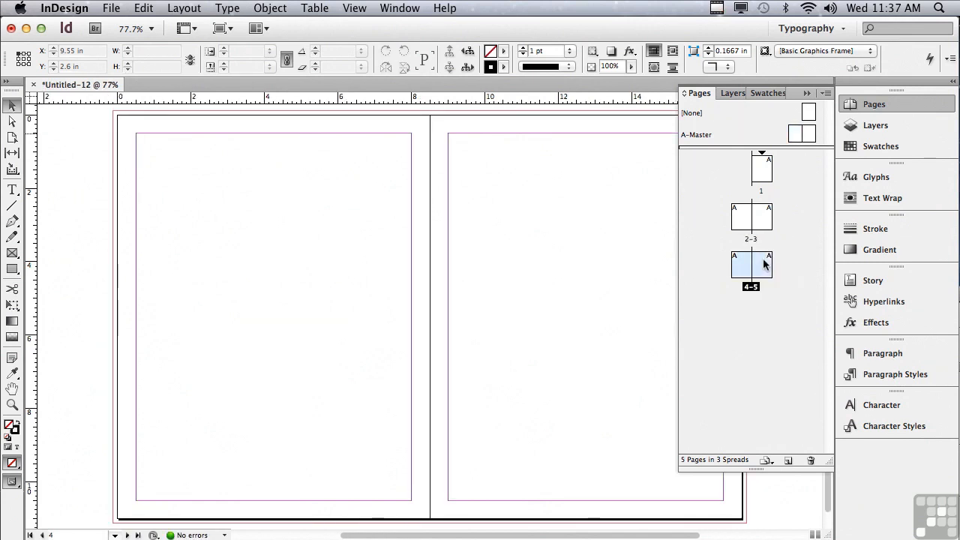
left_click(699, 138)
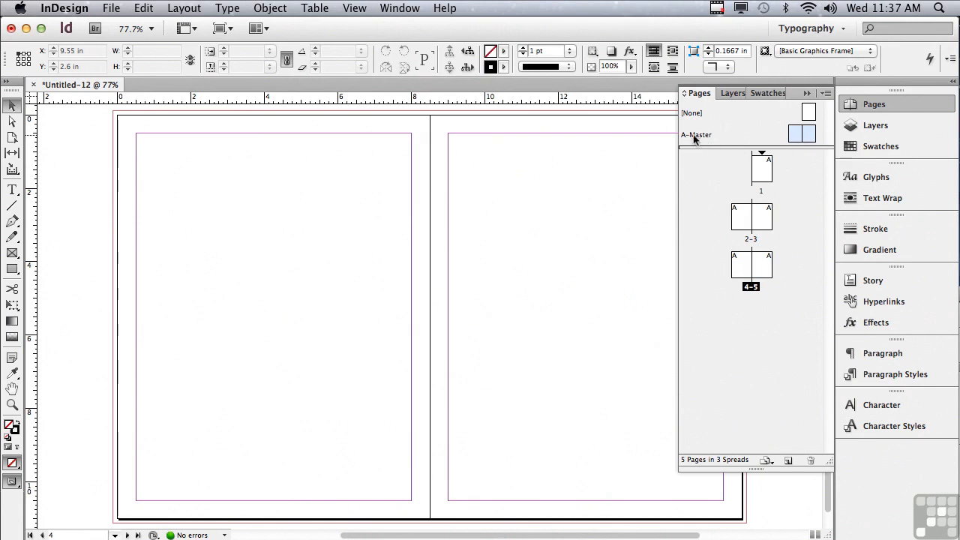
left_click_drag(694, 139, 752, 323)
left_click_drag(751, 323, 751, 323)
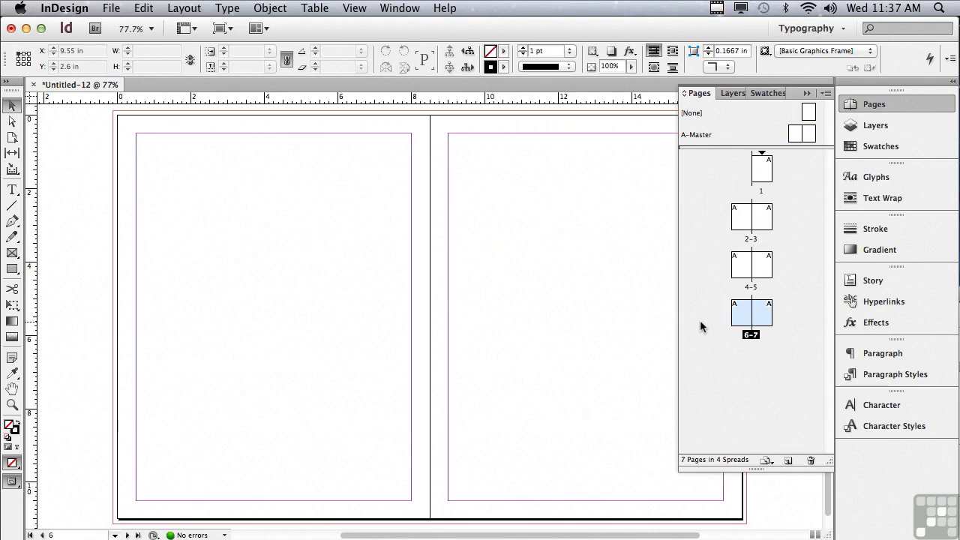
Add a single new page after page 7.
left_click(787, 460)
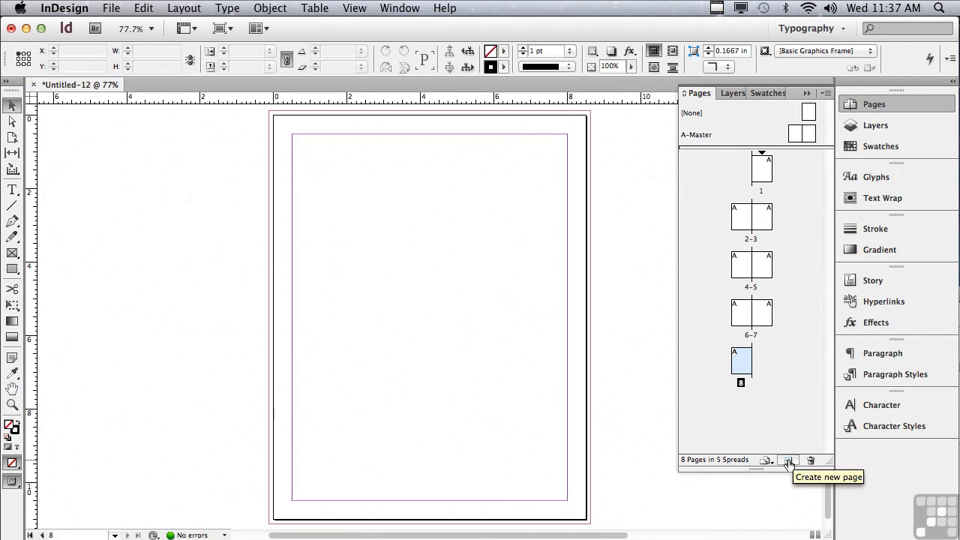
left_click(787, 461)
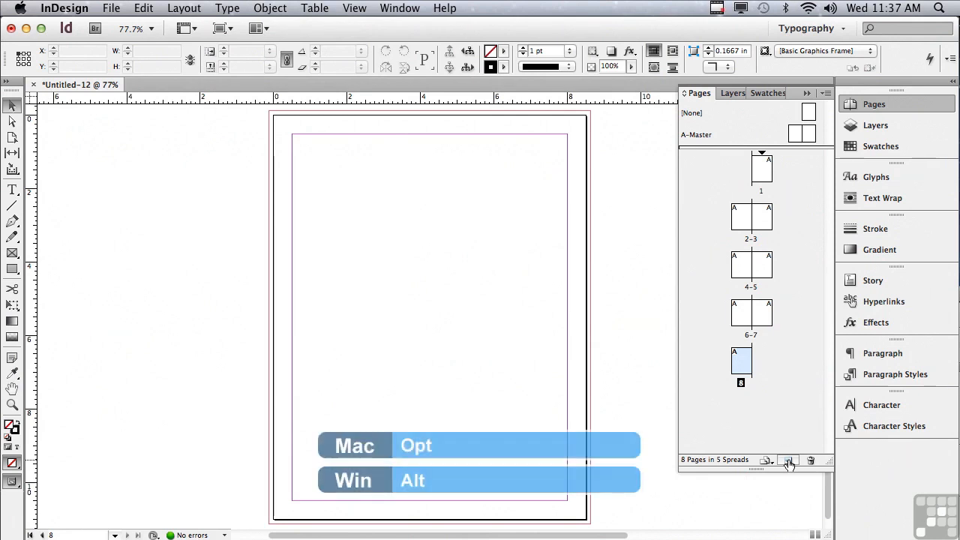
Open the Insert Pages settings for 3 pages and try the Before Page, At Start of Document and At End of Document placements.
left_click(788, 462, "alt")
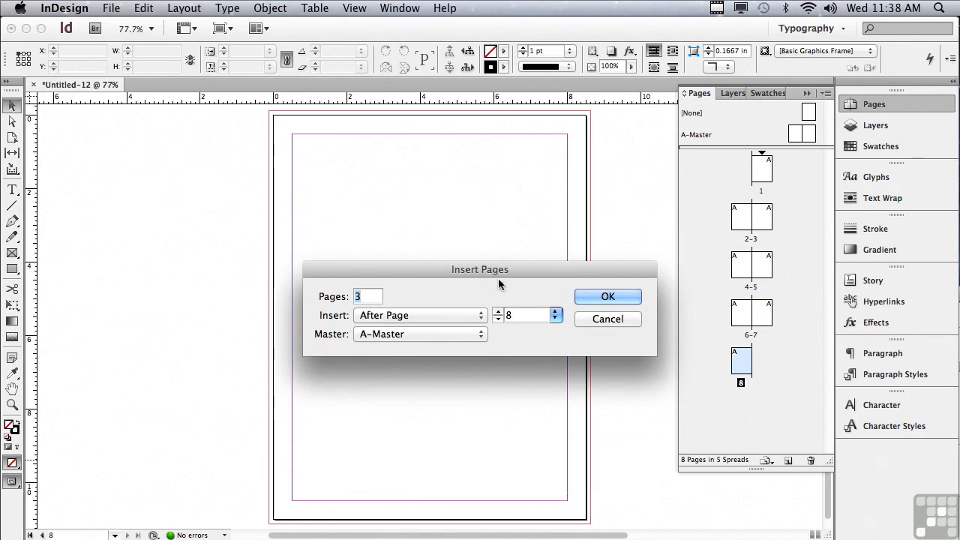
left_click(366, 300)
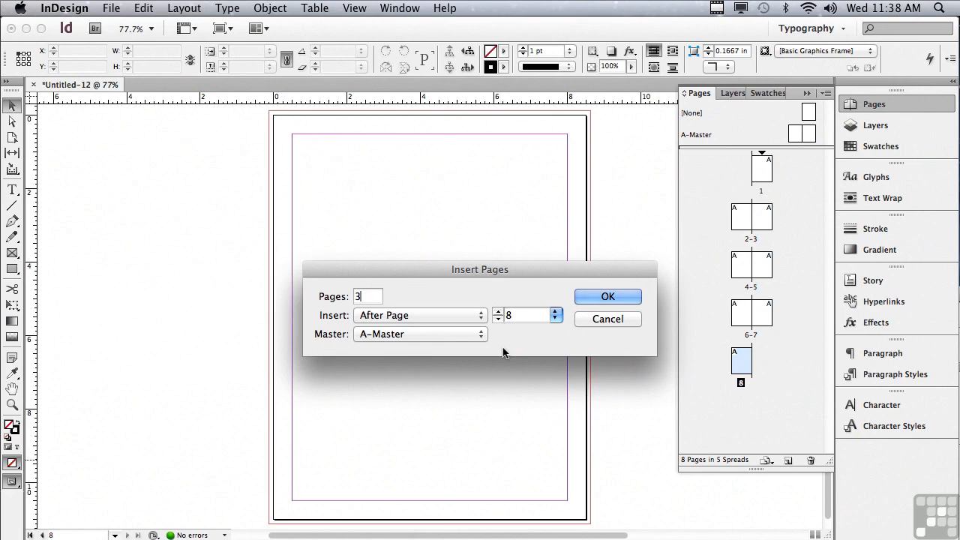
left_click(412, 318)
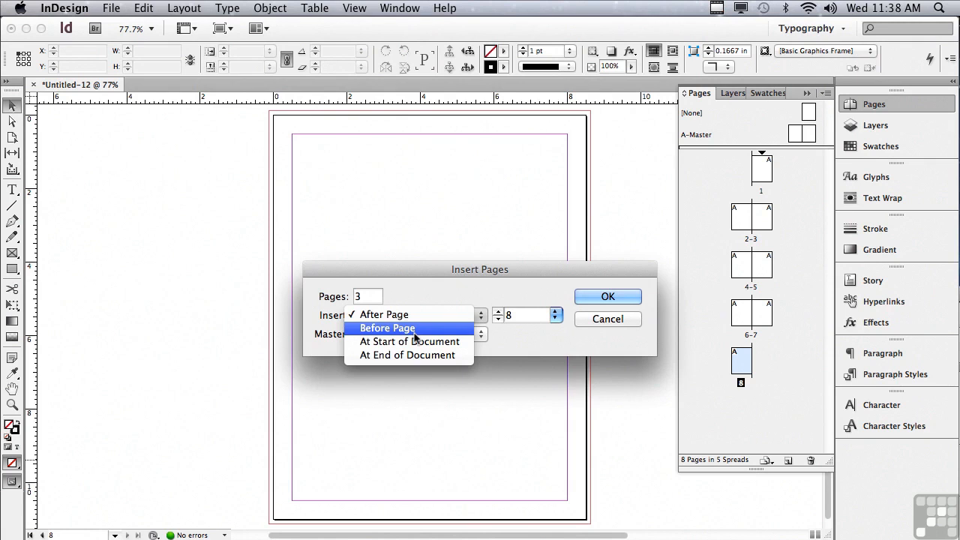
left_click(414, 334)
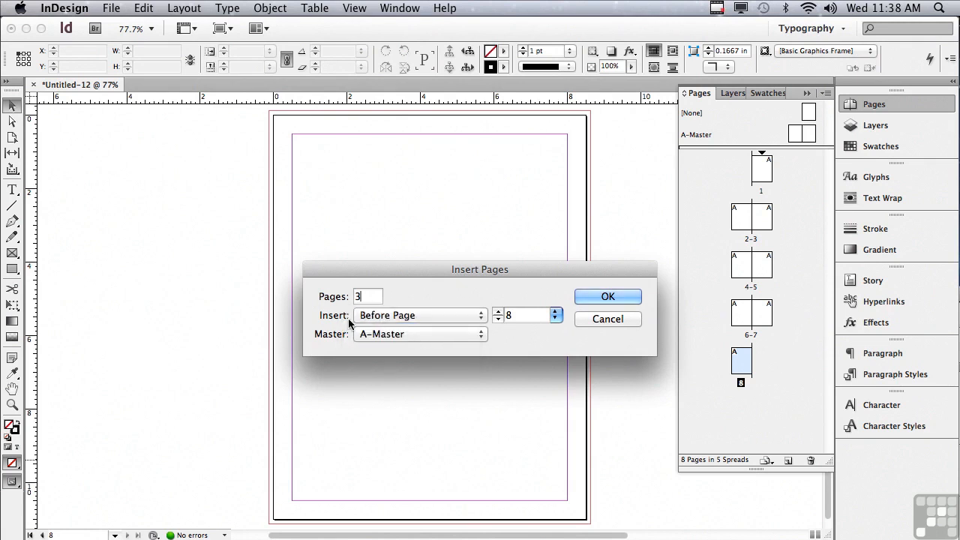
left_click(387, 318)
left_click(387, 327)
left_click(390, 315)
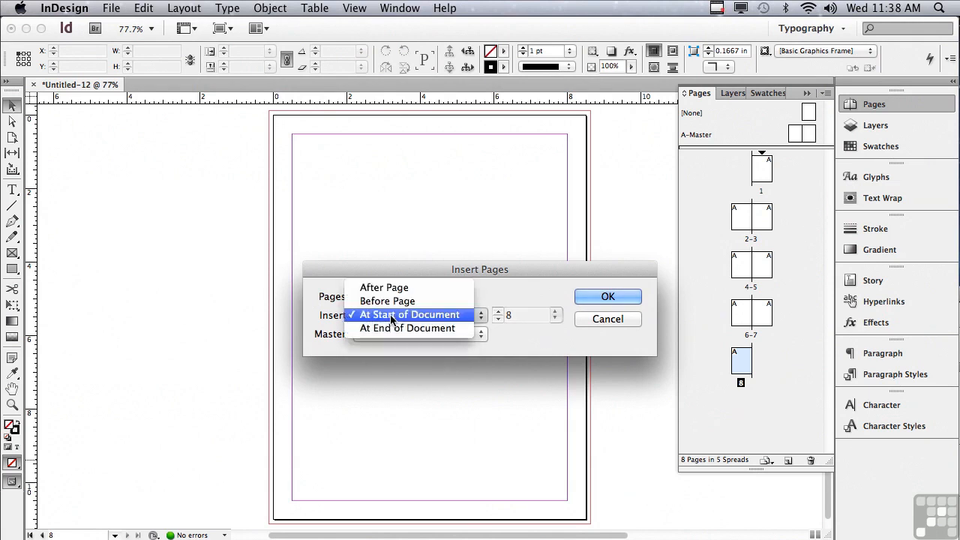
left_click(389, 328)
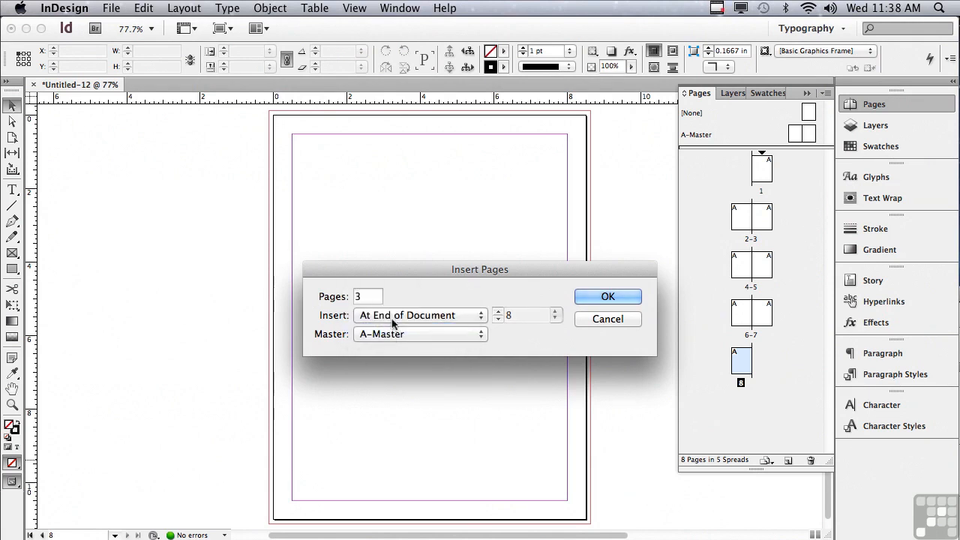
Set the placement to After Page 8 and insert the 3 pages with A-Master.
left_click(391, 317)
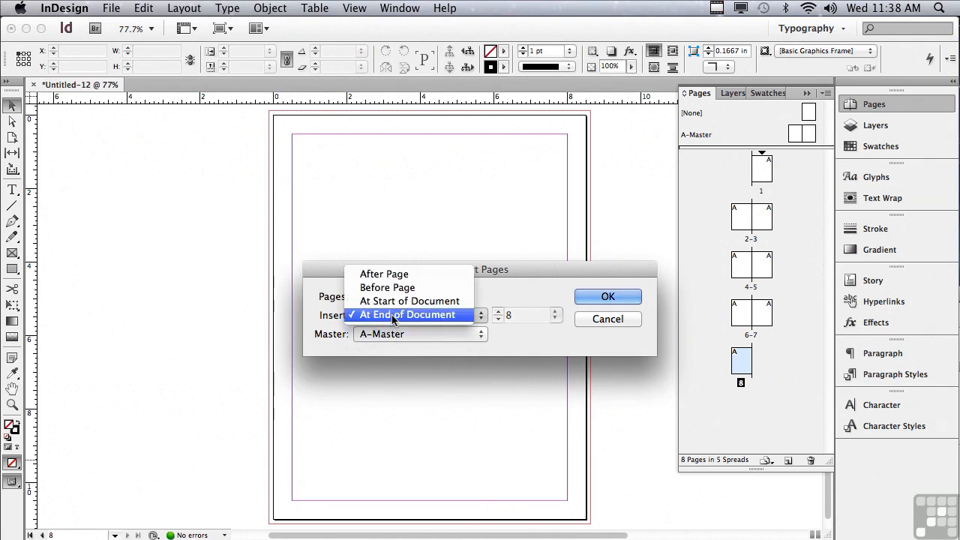
left_click(384, 274)
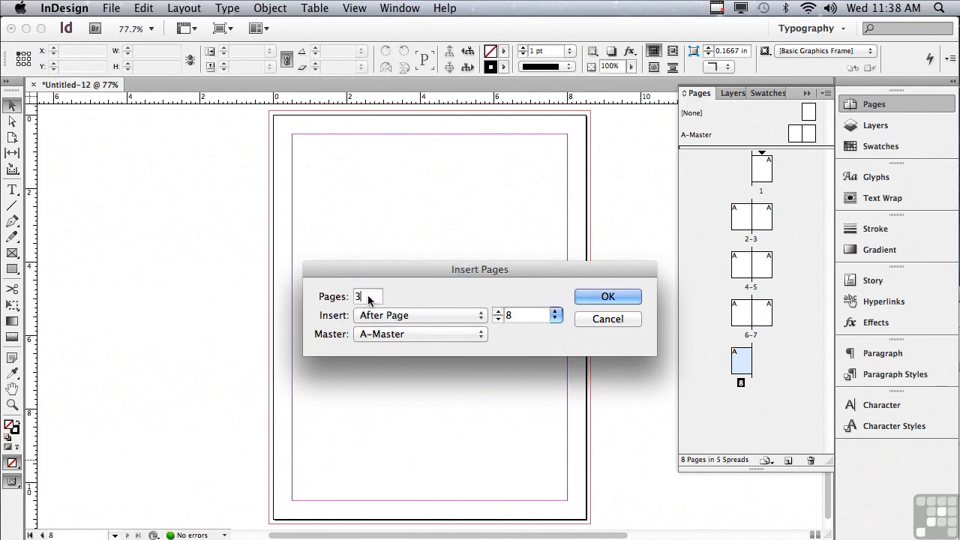
left_click(588, 298)
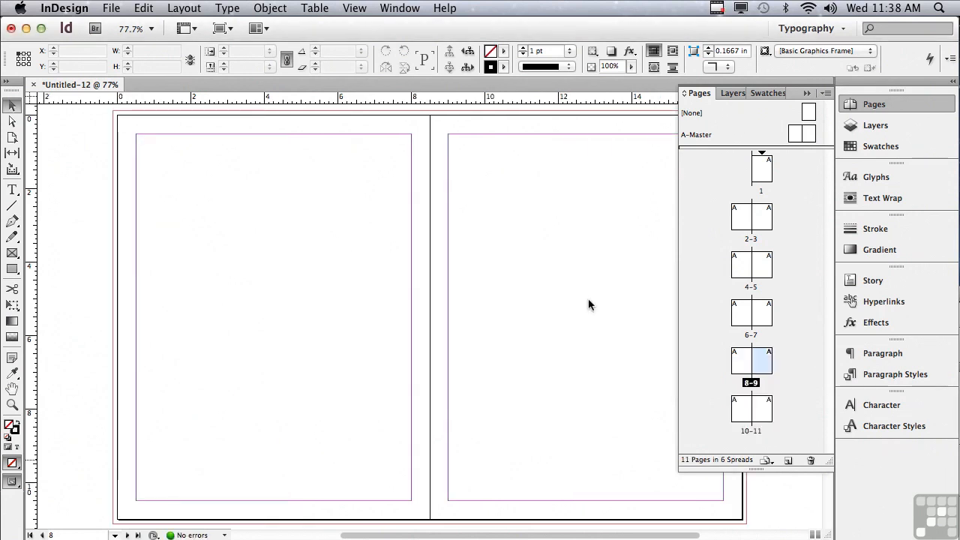
Go to page 11 and insert 1 page after it with the master set to [None].
double_click(764, 417)
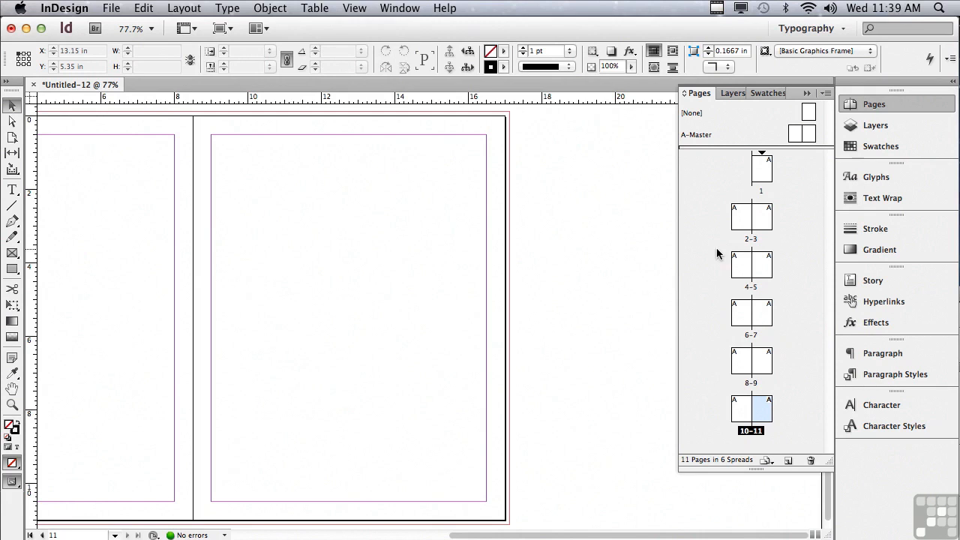
left_click(825, 94)
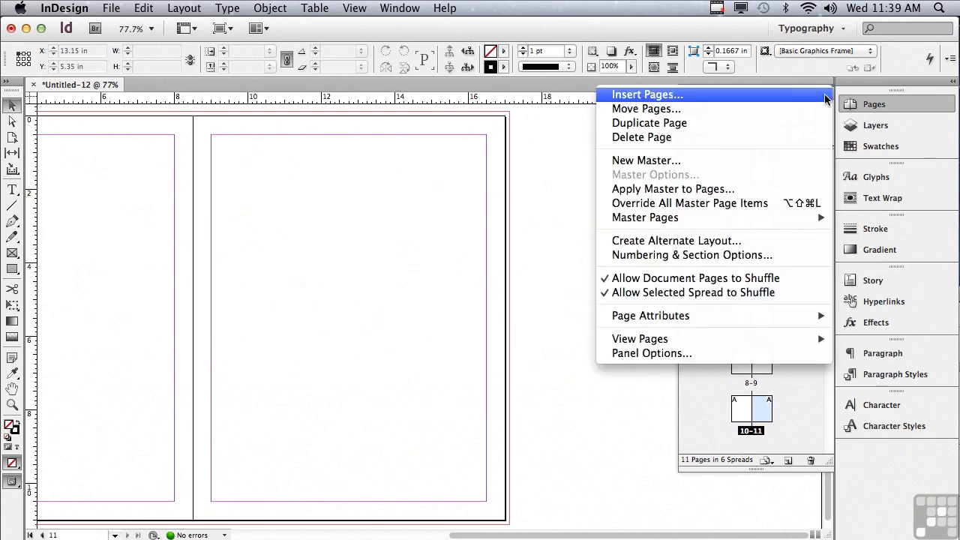
left_click(757, 101)
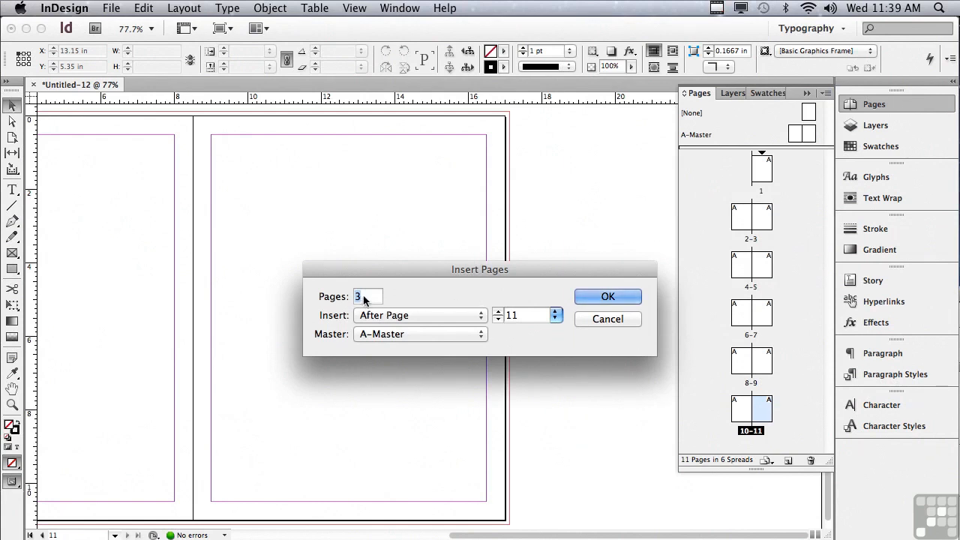
type("1")
left_click(365, 336)
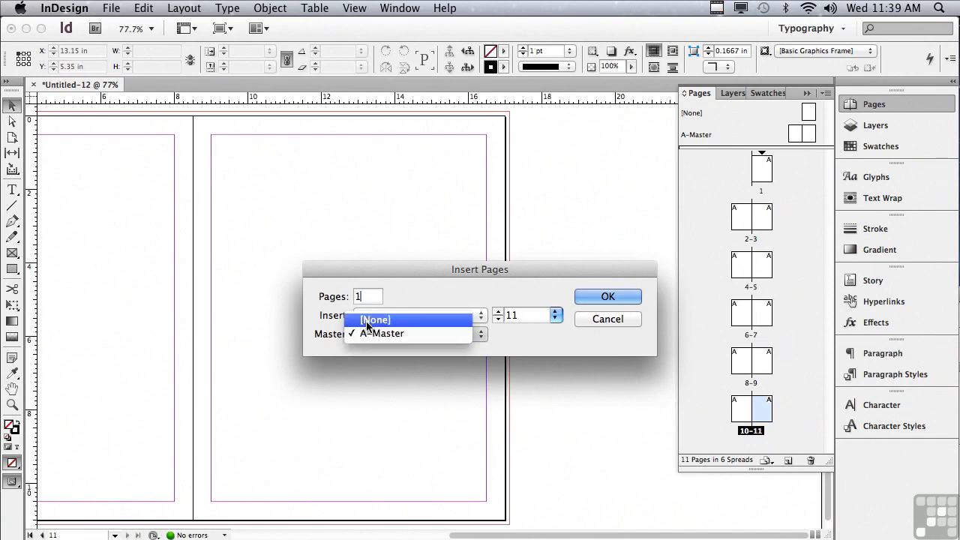
left_click(366, 321)
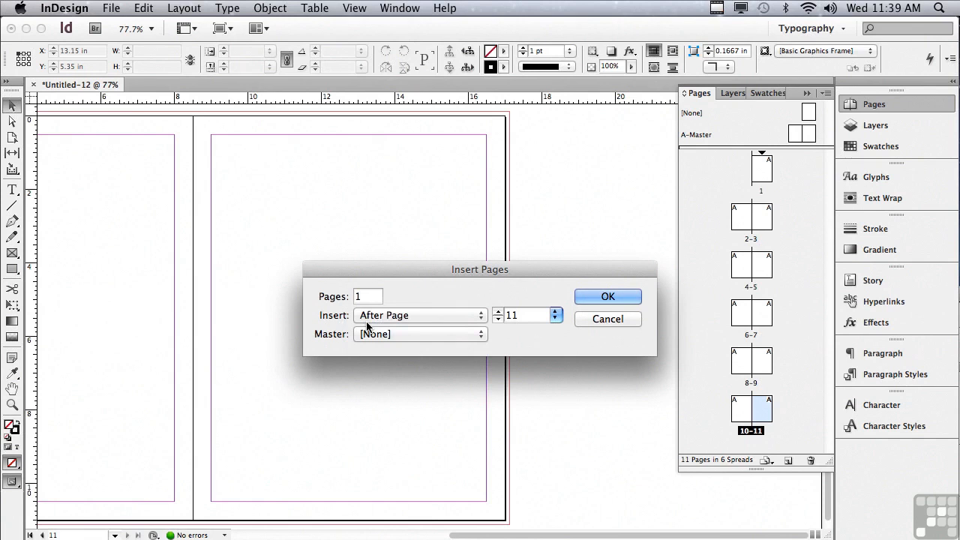
left_click(586, 300)
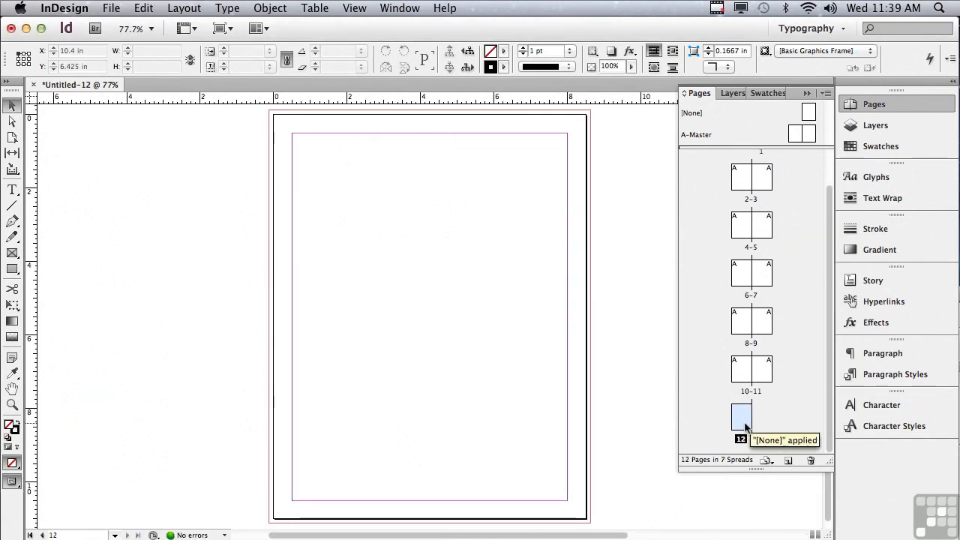